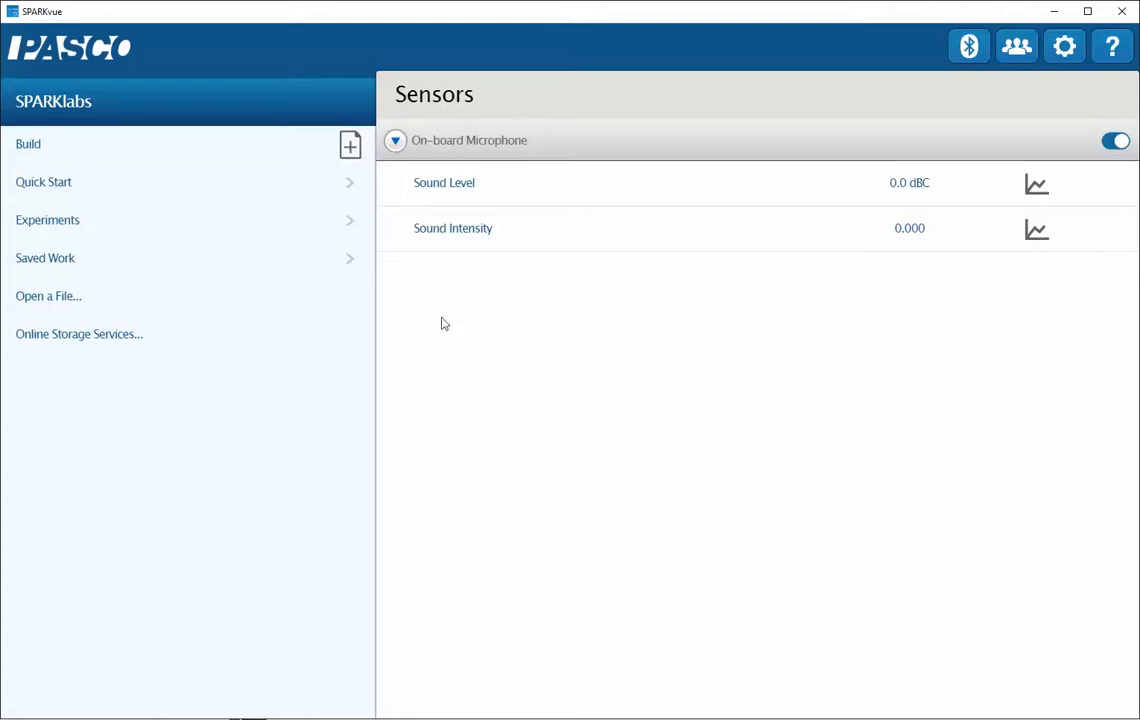
Step: Graph the on-board microphone's Sound Intensity measurement and open the calculated data editor
click(462, 235)
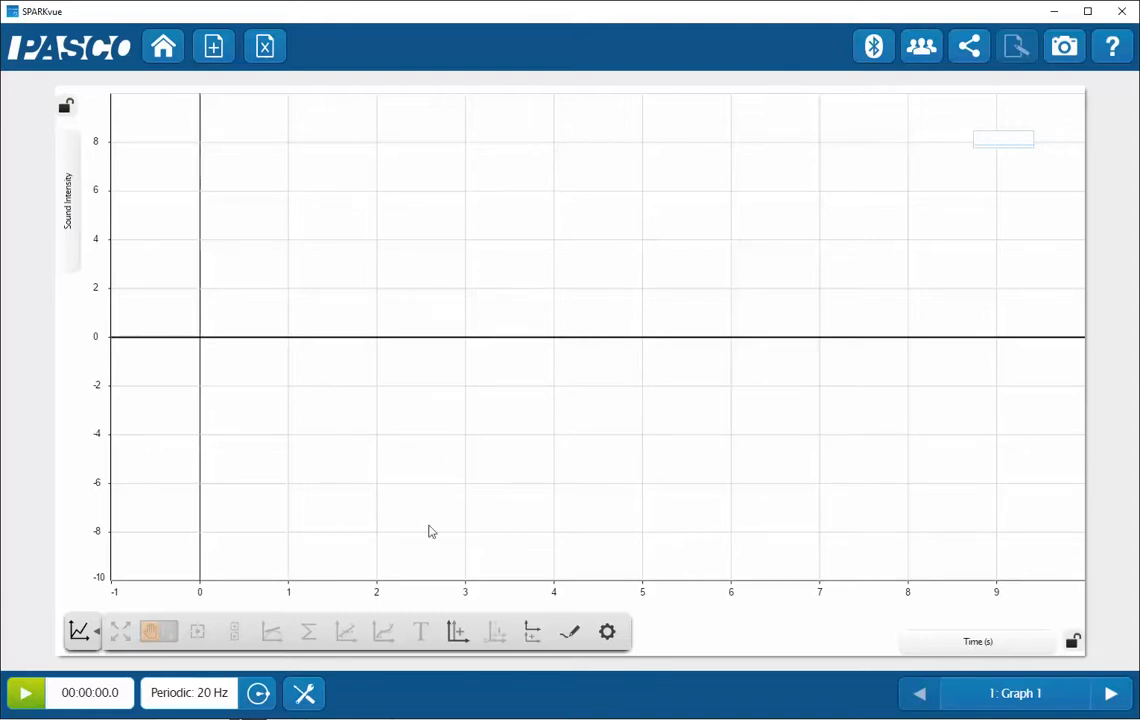
click(307, 693)
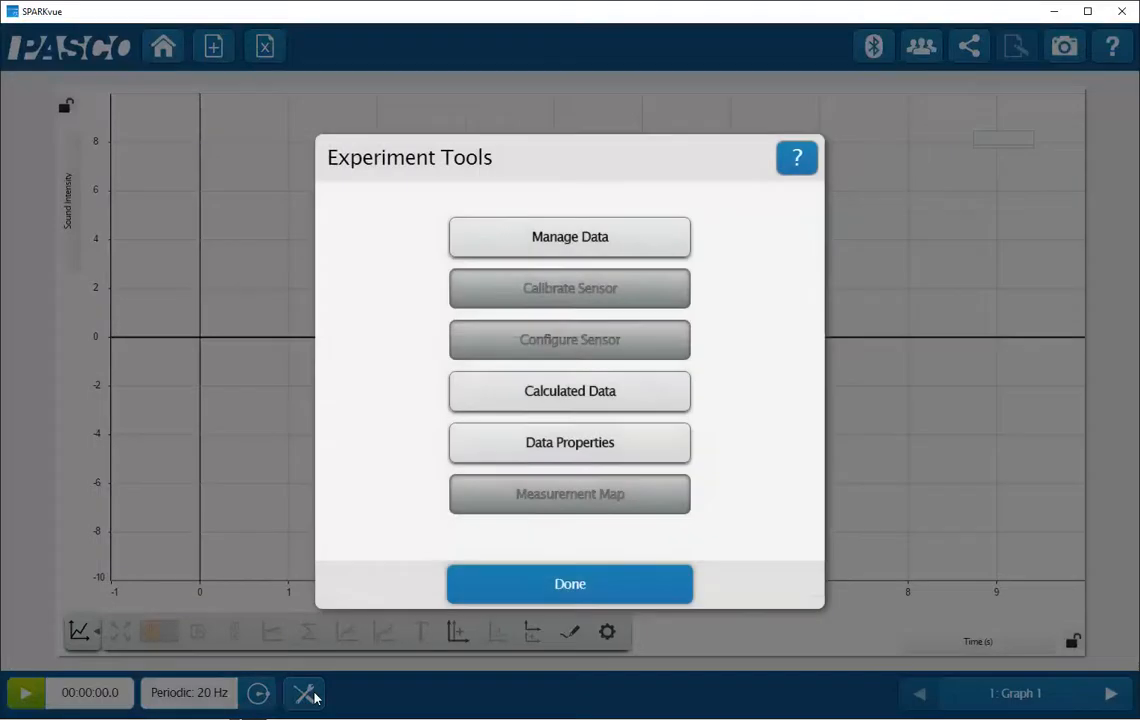
click(561, 398)
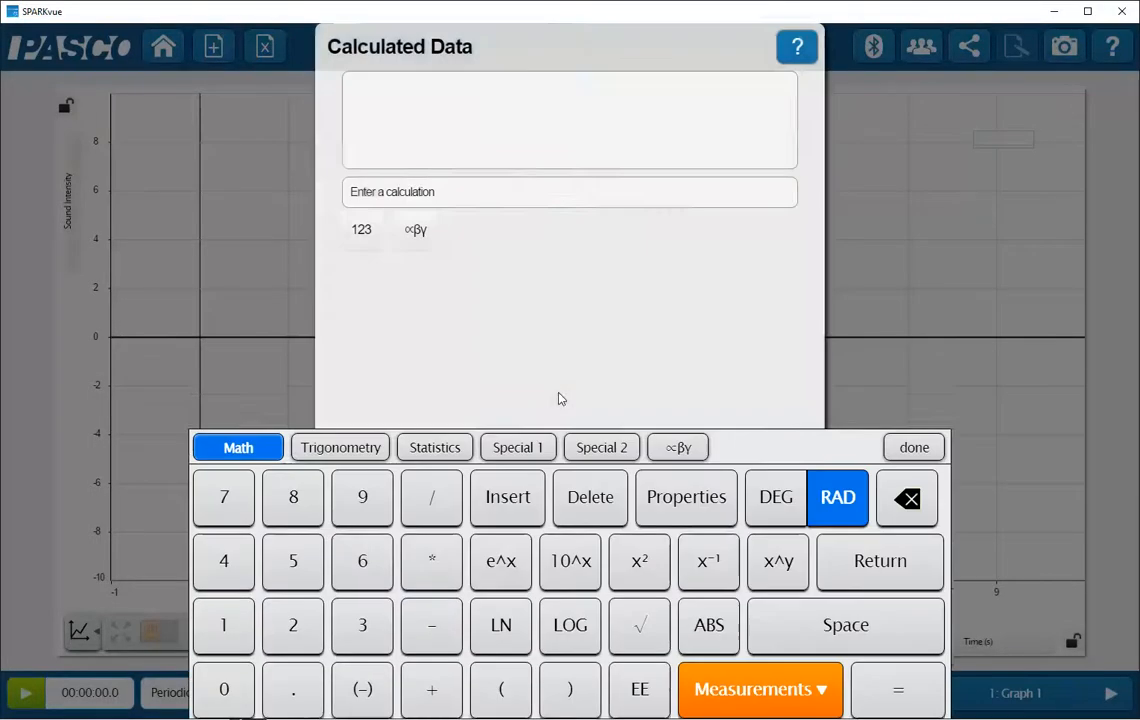
Step: Enter the calculation x=(count([Sound Intensity])-100)*0.01
click(392, 94)
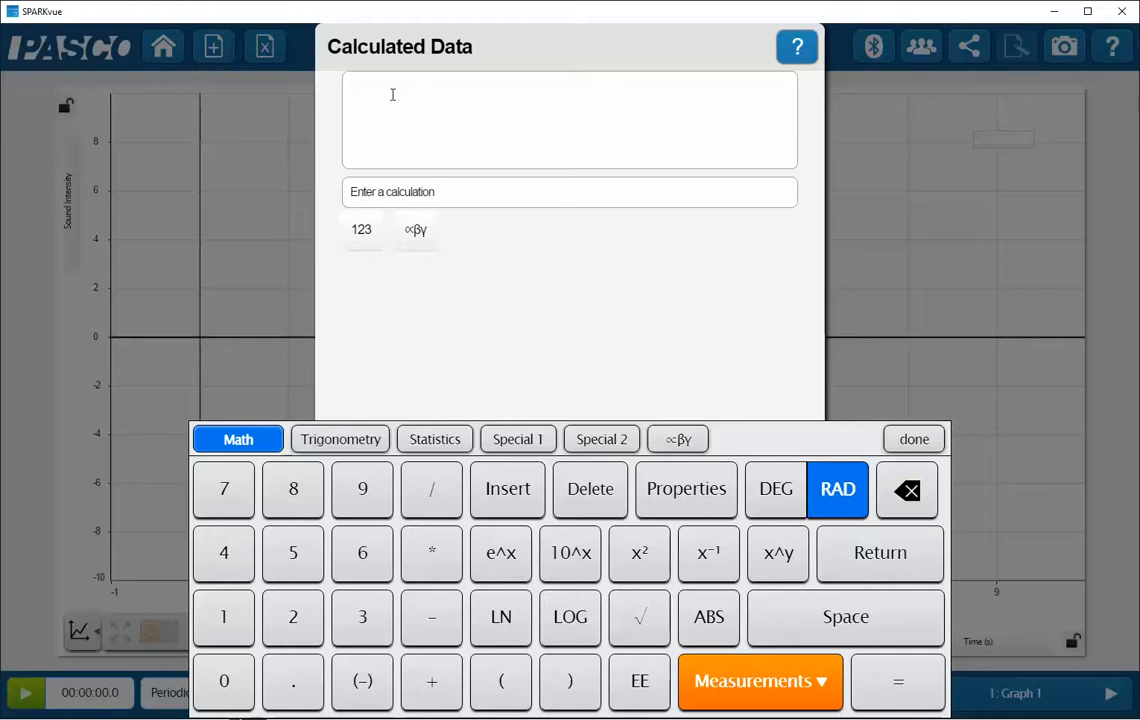
text(x=)
click(452, 440)
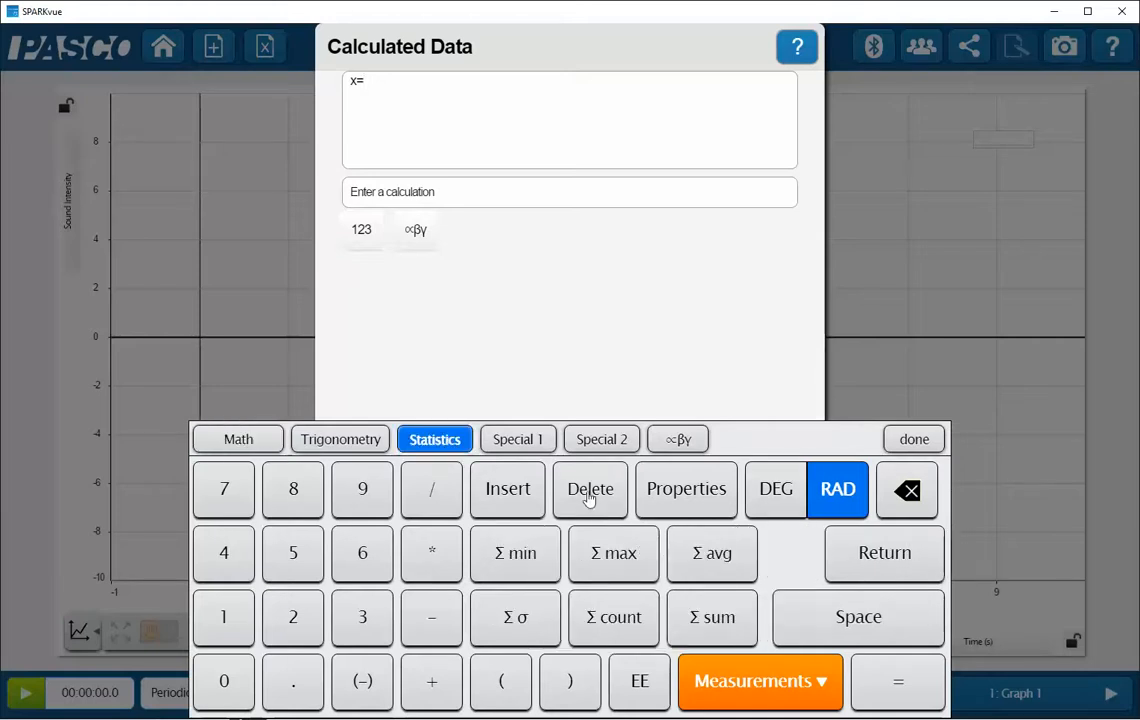
click(622, 620)
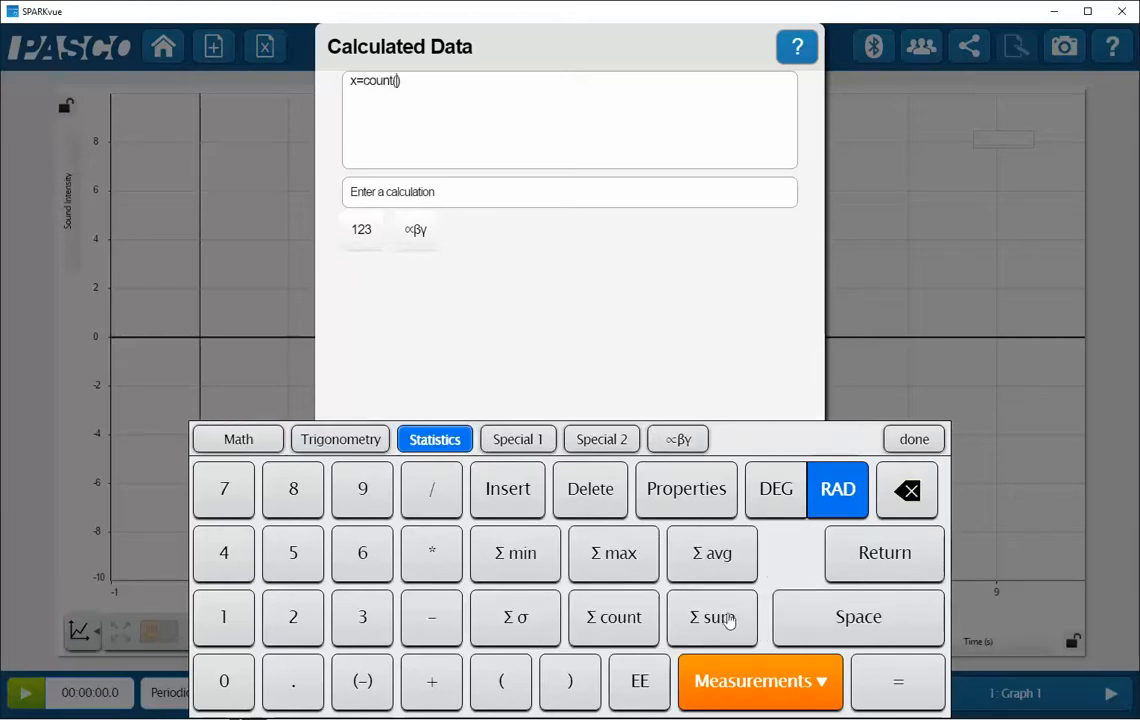
click(750, 682)
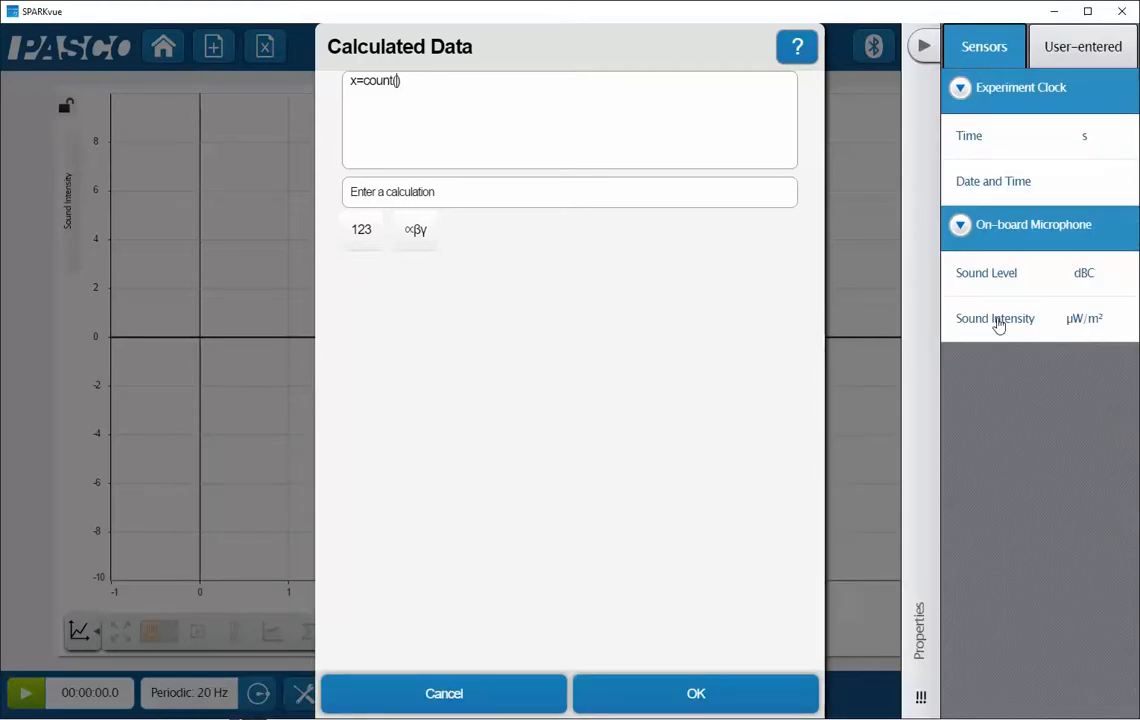
click(997, 320)
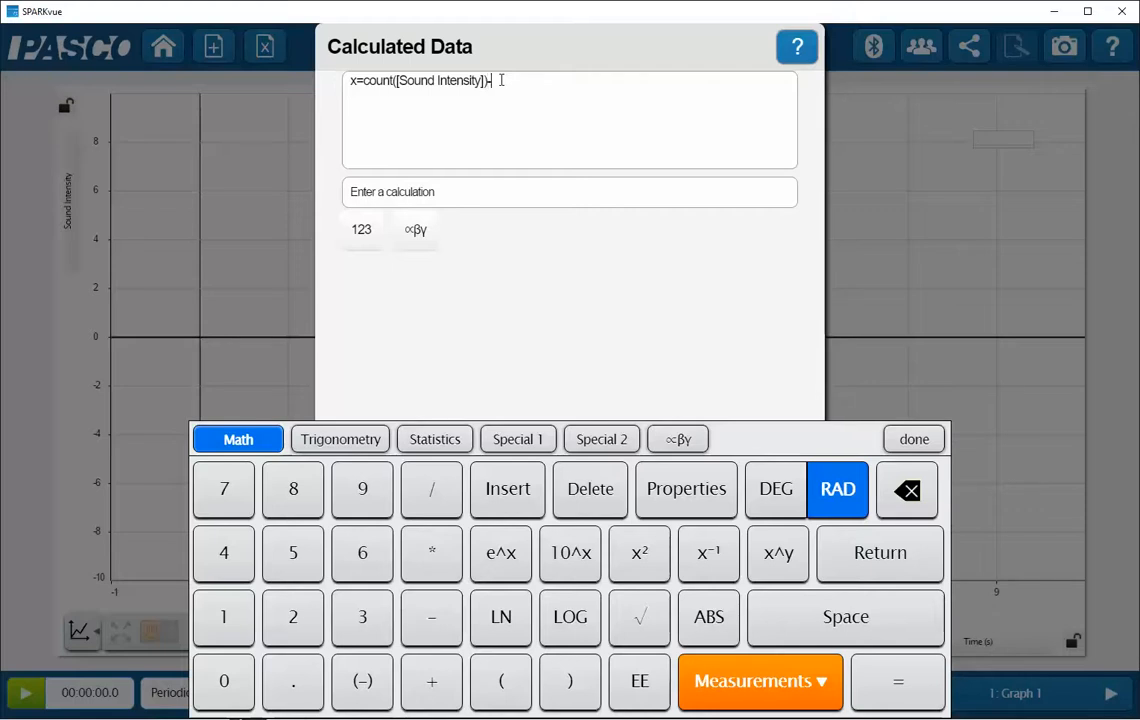
text(100)
text(()
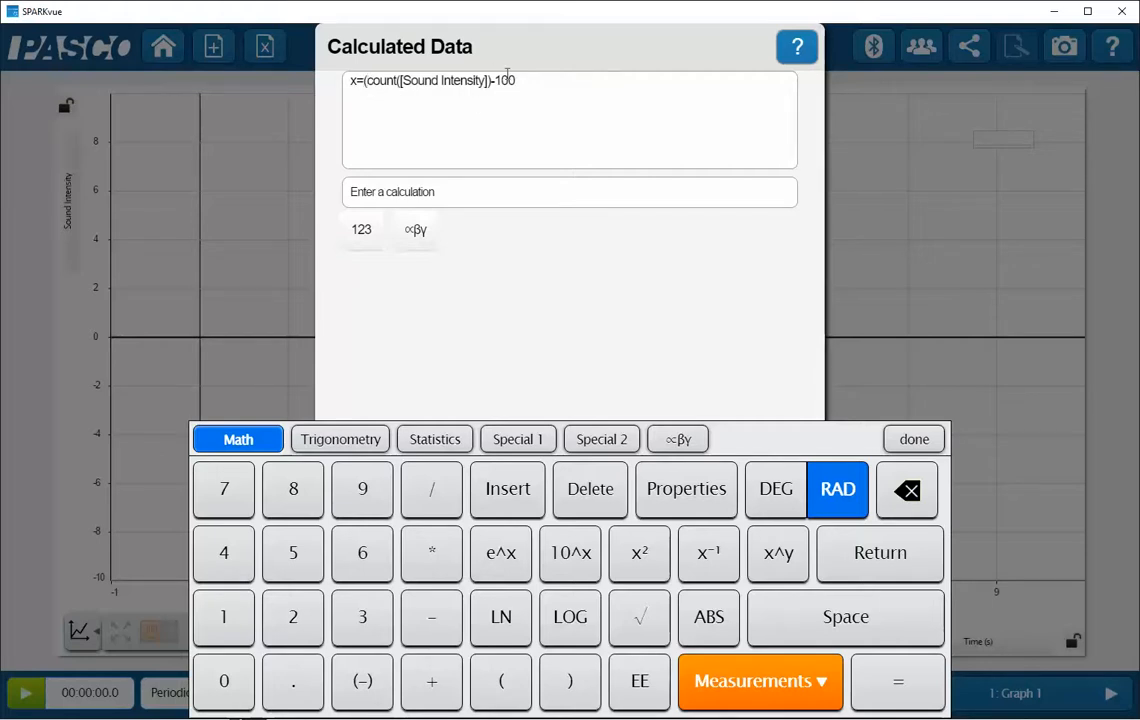
click(521, 79)
text()*)
text(0.01)
Step: Add a second calculation y1=[x]^2 on a new line, using the calculated x measurement, and save both calculations
key(Return)
text(y1-)
key(BackSpace)
text(=)
click(758, 684)
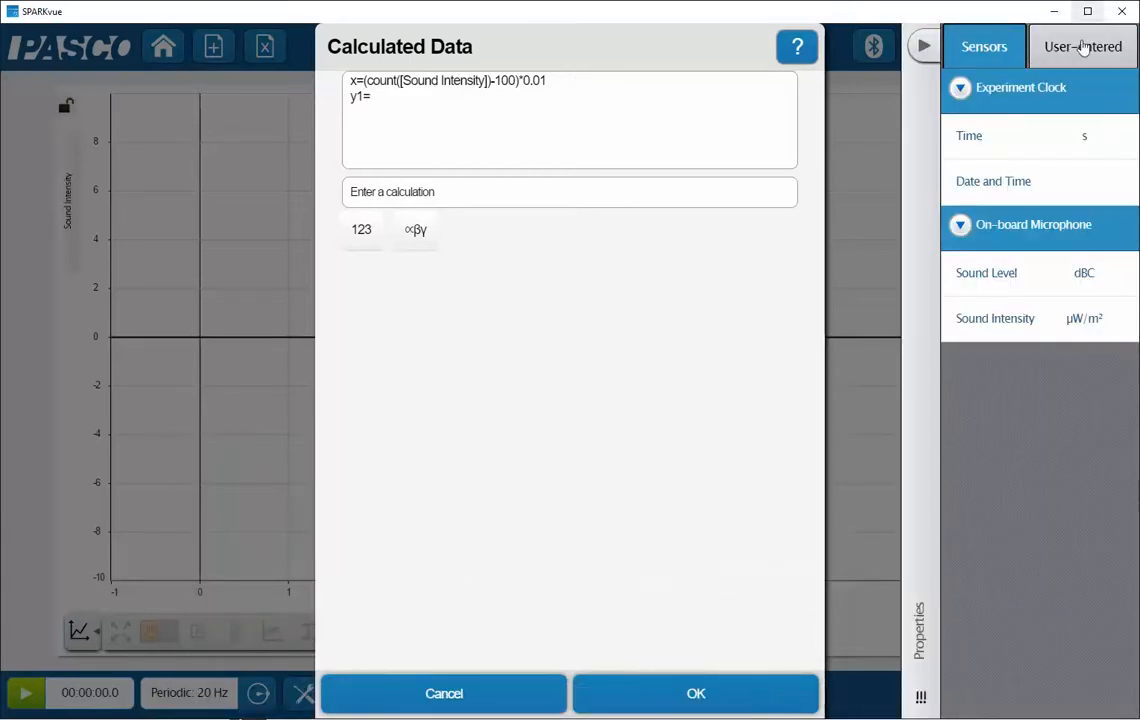
click(1075, 54)
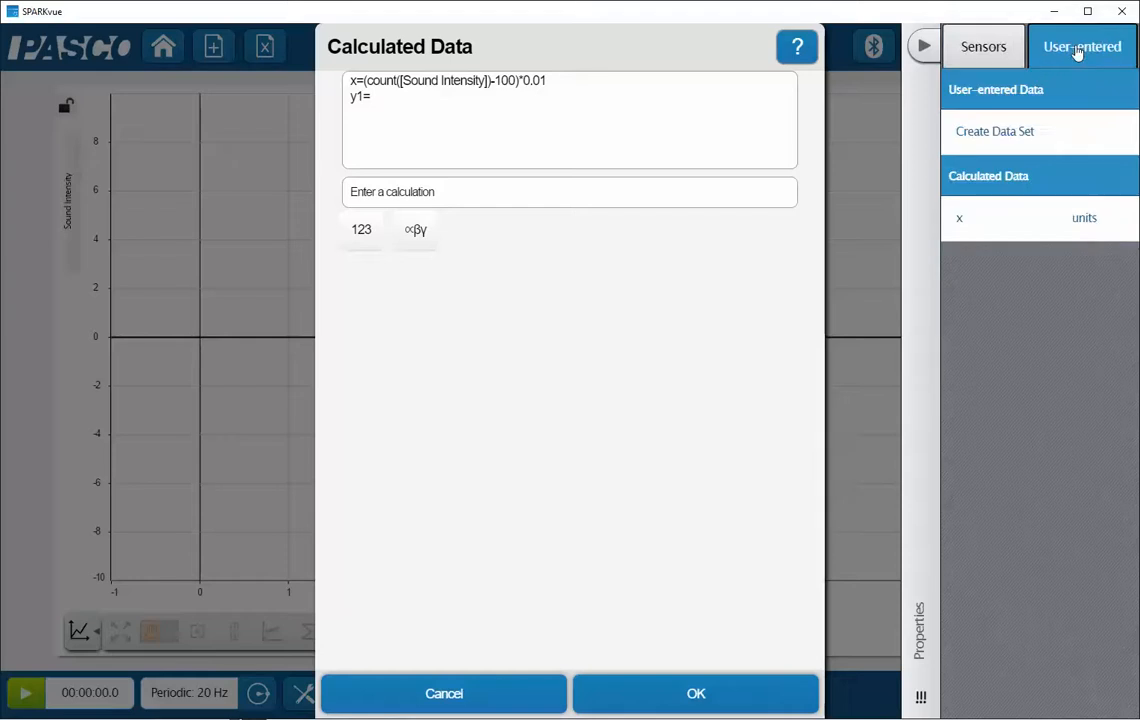
click(962, 221)
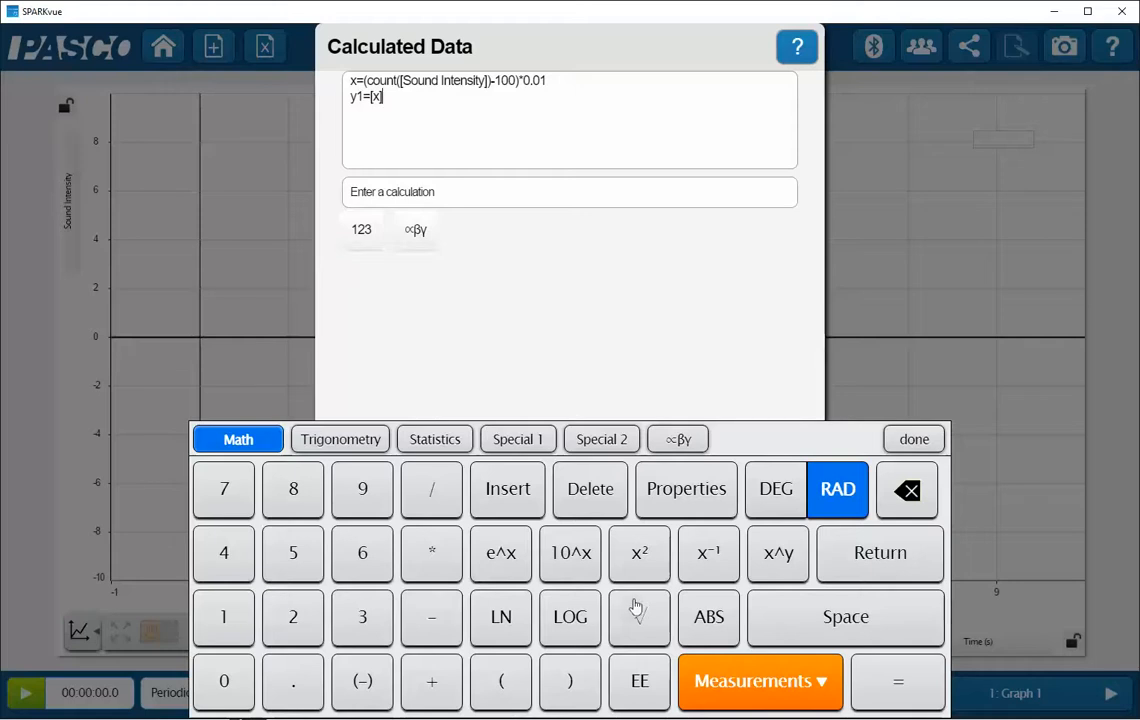
click(640, 561)
click(914, 439)
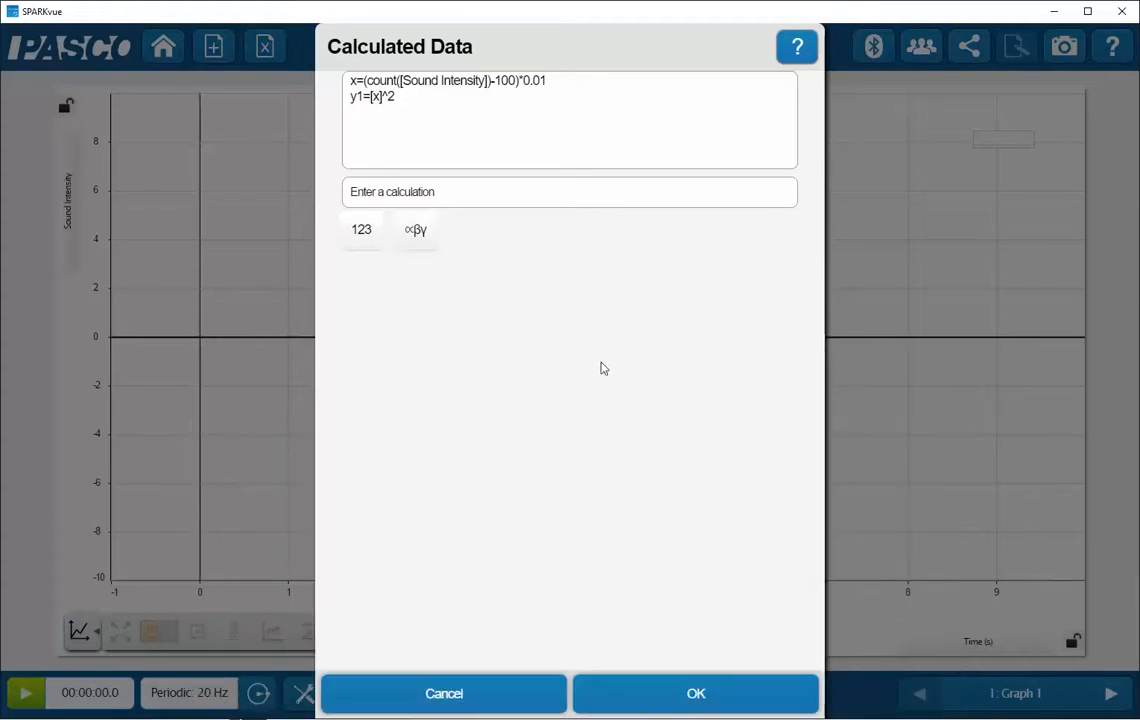
click(695, 694)
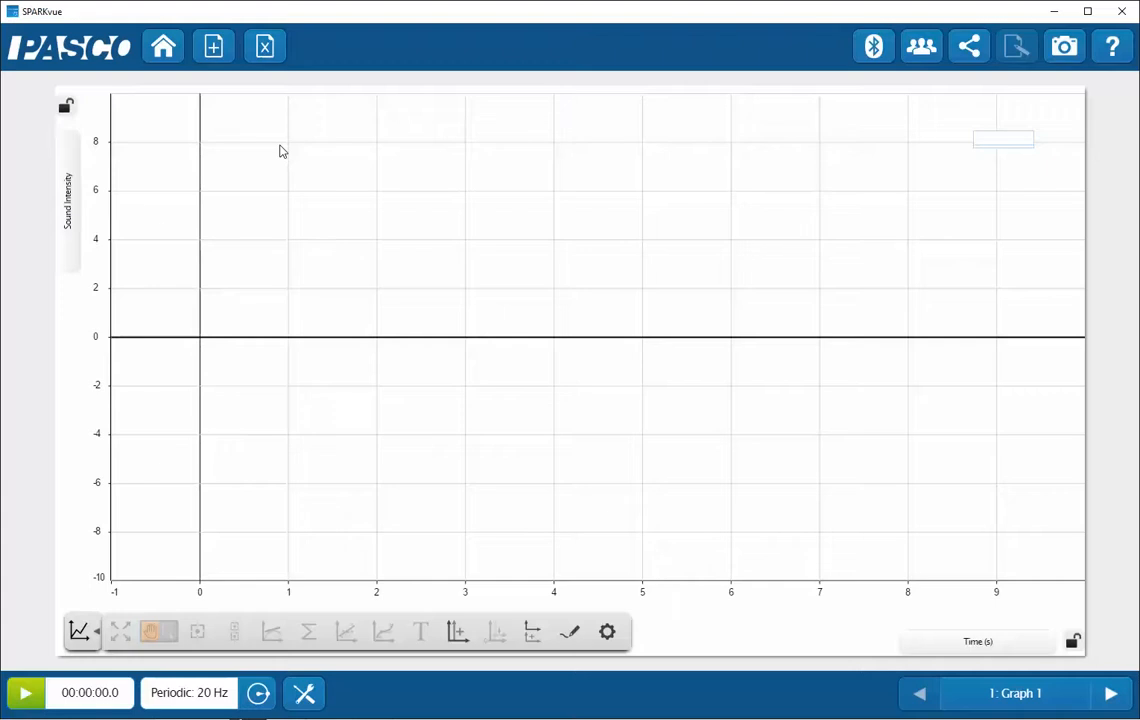
Step: Plot the calculated y1 on the graph's vertical axis against the calculated x on the horizontal axis
click(62, 191)
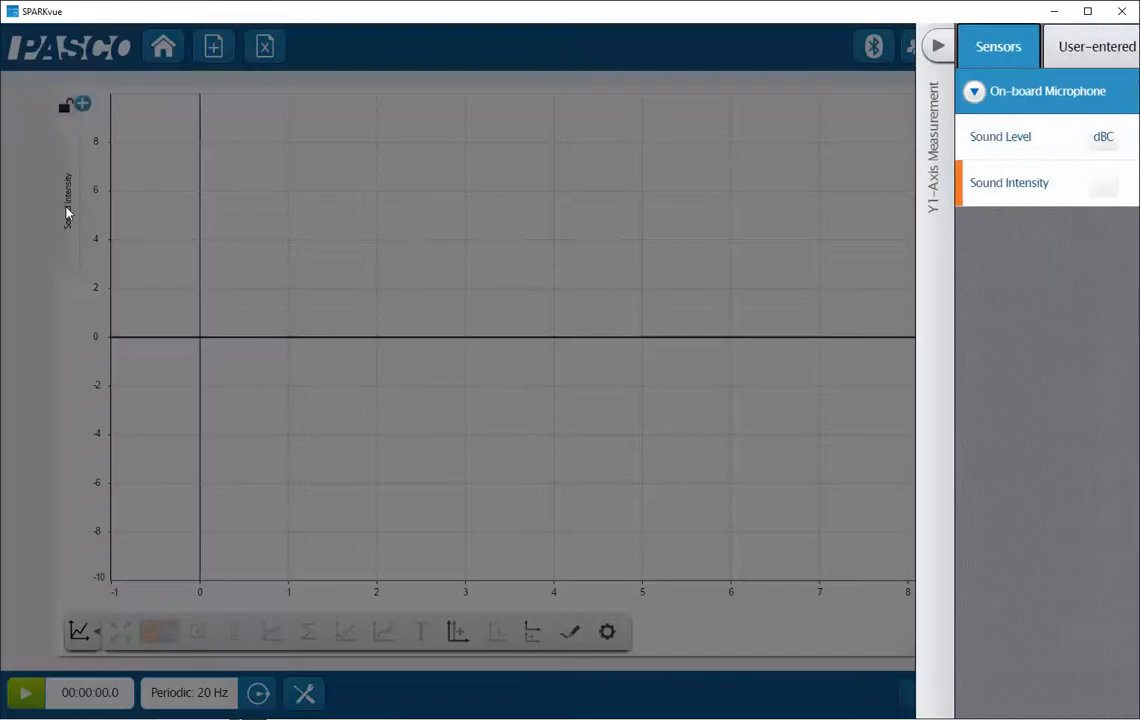
click(1082, 58)
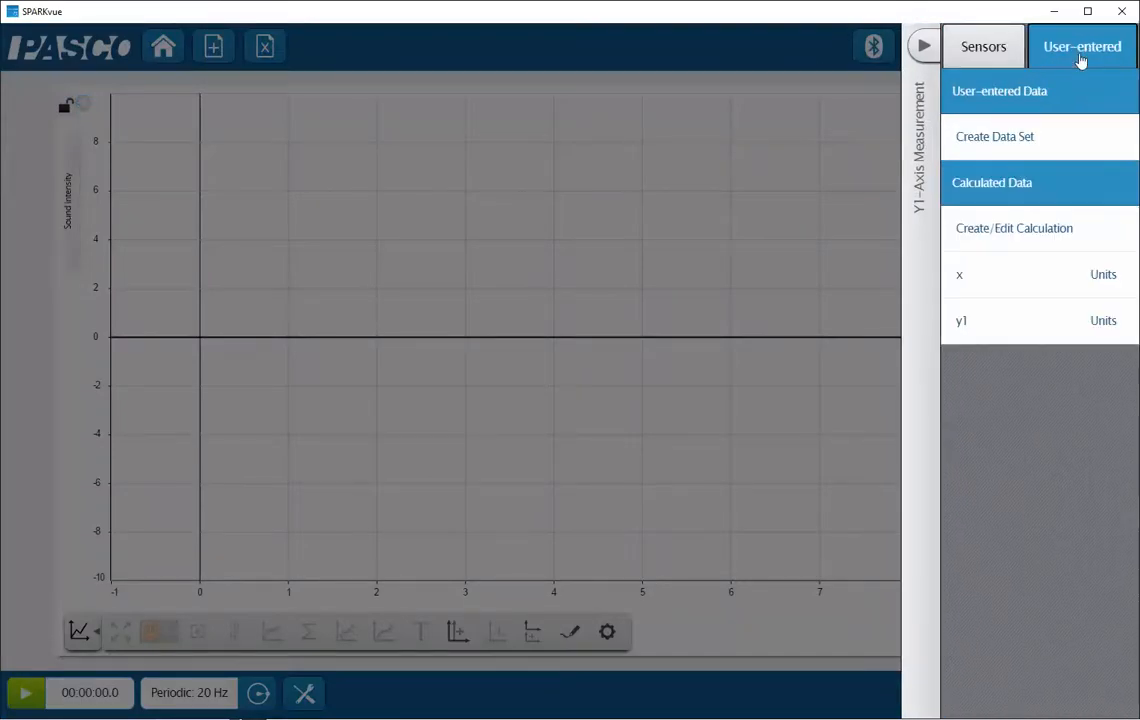
click(981, 321)
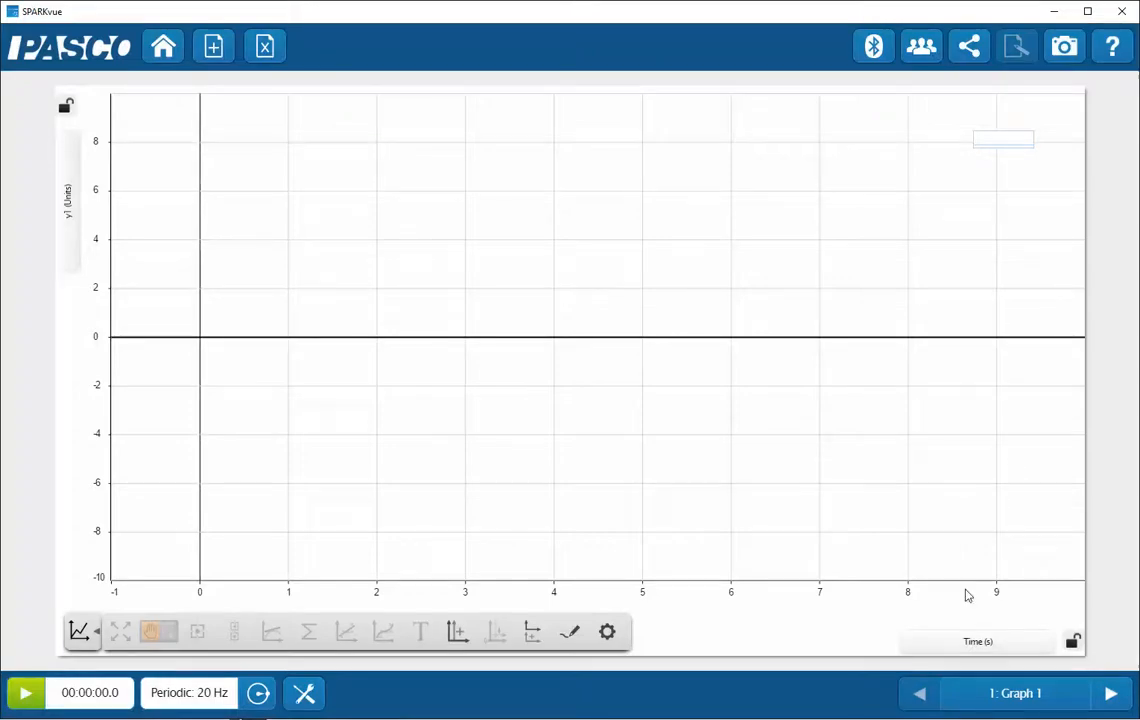
click(984, 644)
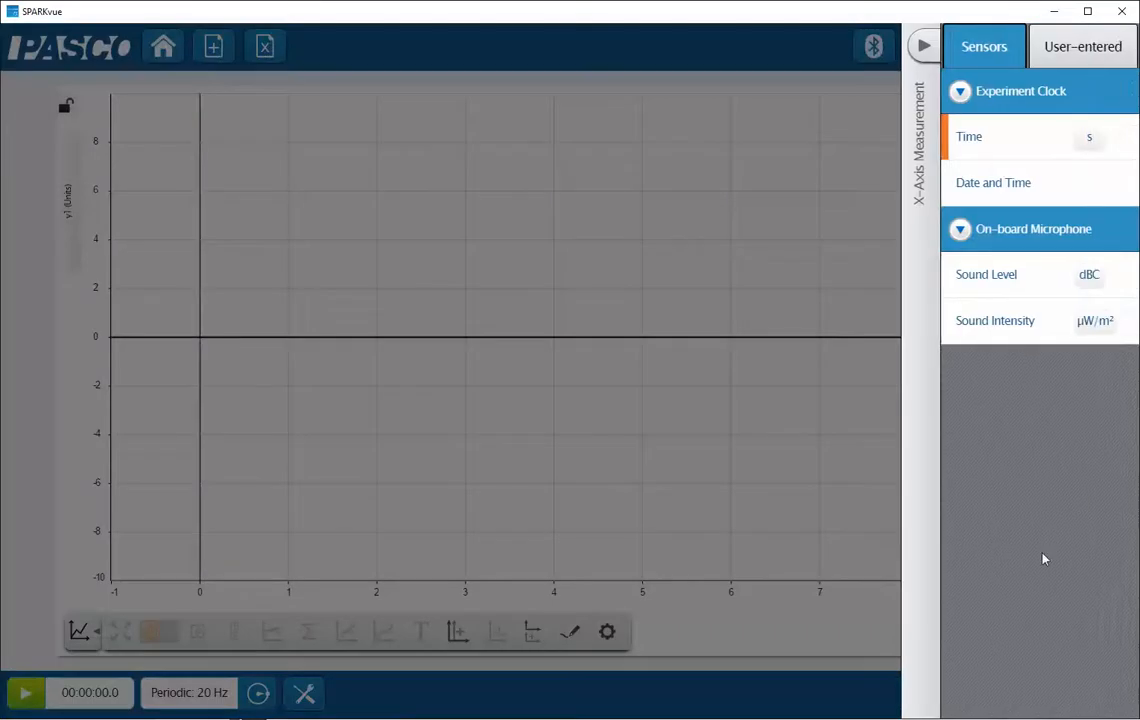
click(1062, 46)
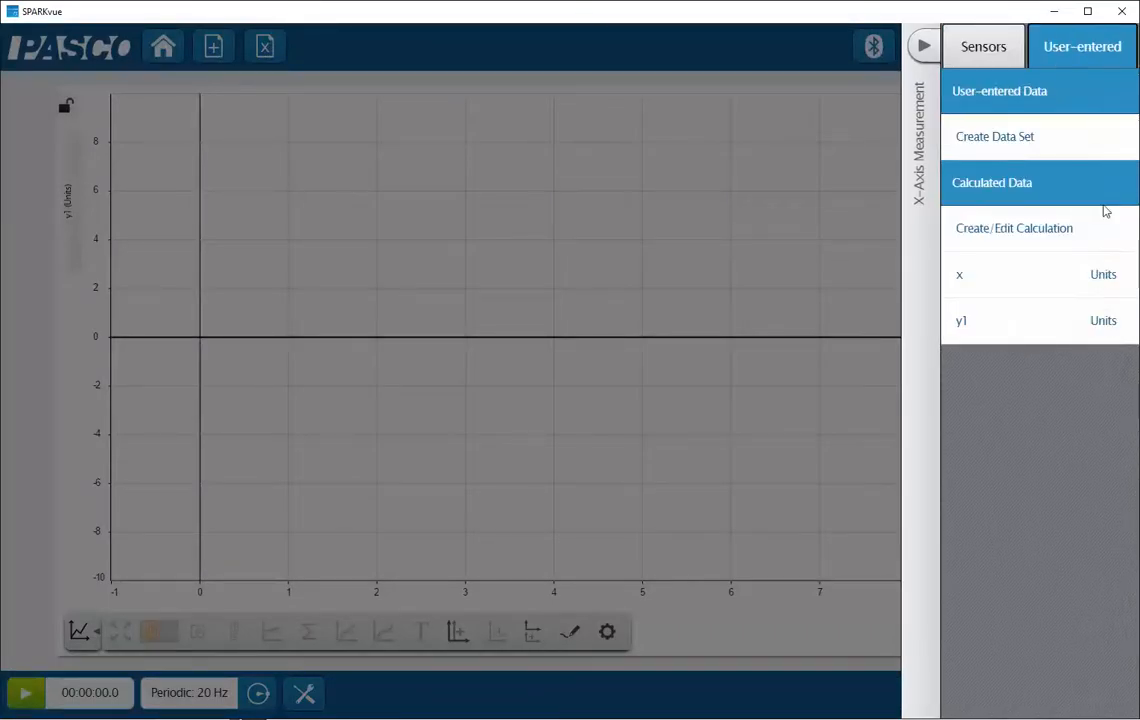
click(964, 285)
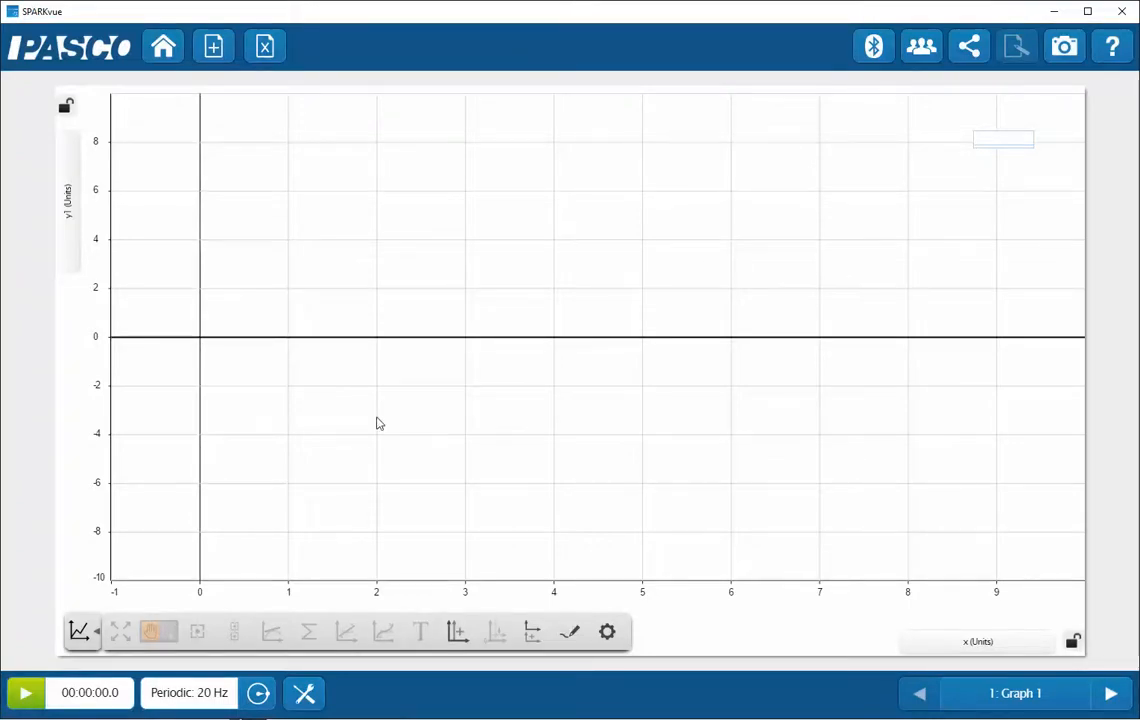
drag(252, 379, 650, 372)
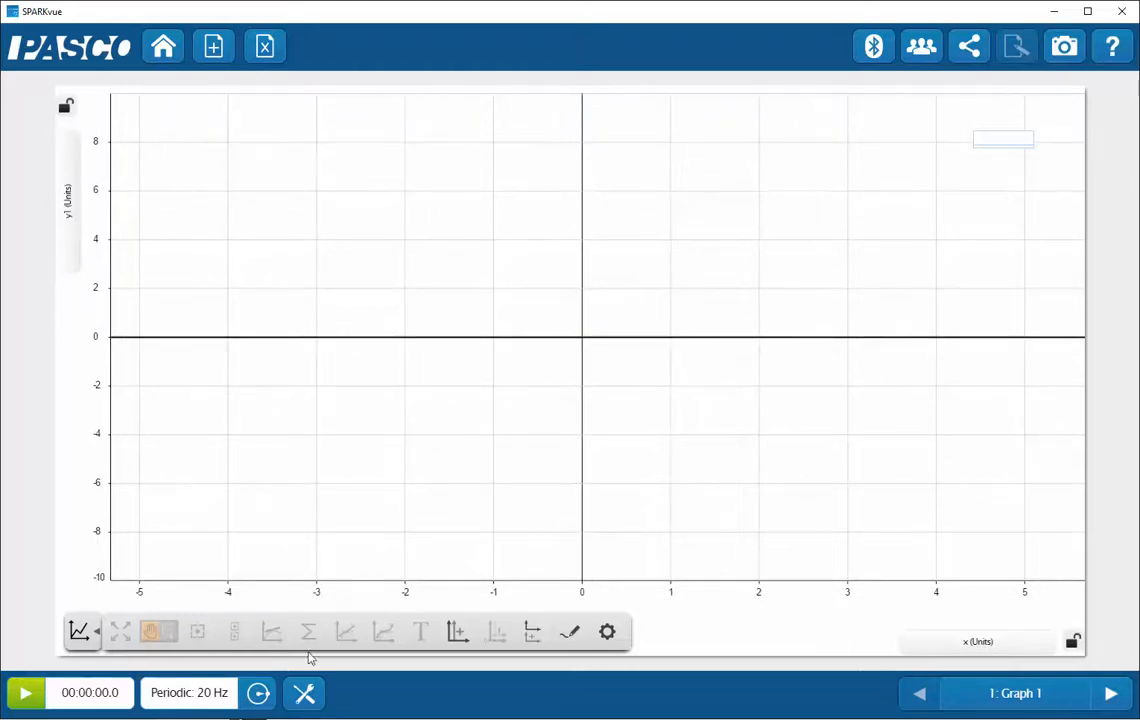
Step: Set the microphone's periodic sample rate to 100 Hz and record a data run of about 31 seconds
click(255, 694)
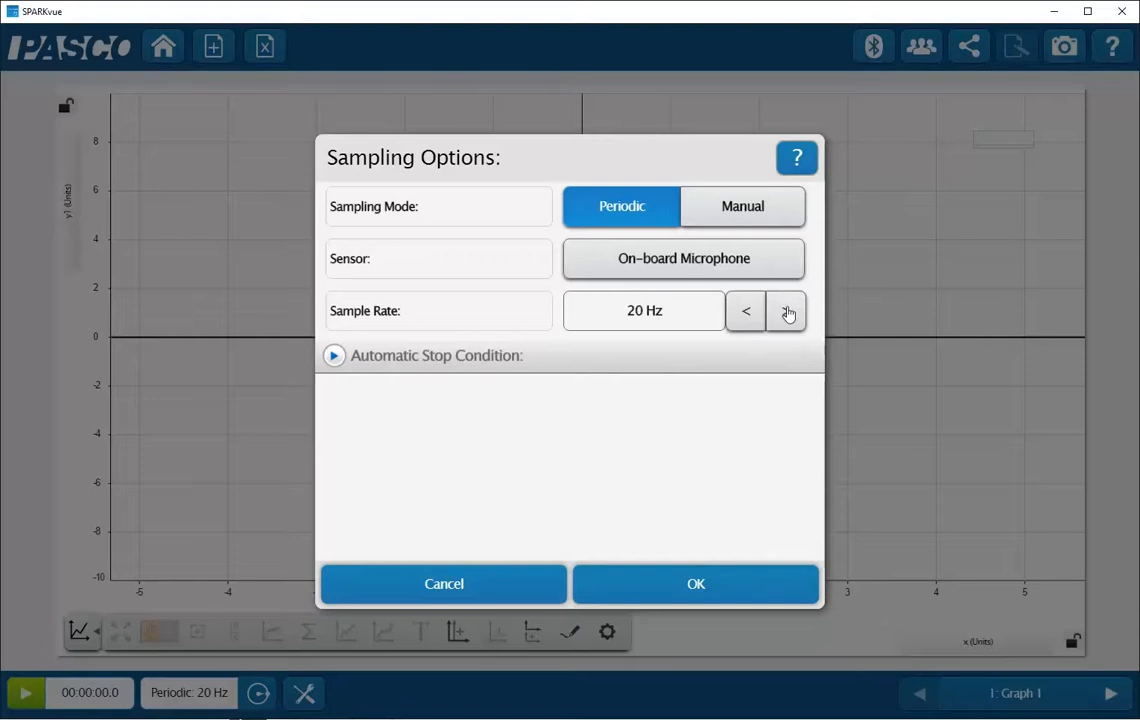
click(786, 312)
click(786, 312)
click(786, 312)
click(697, 590)
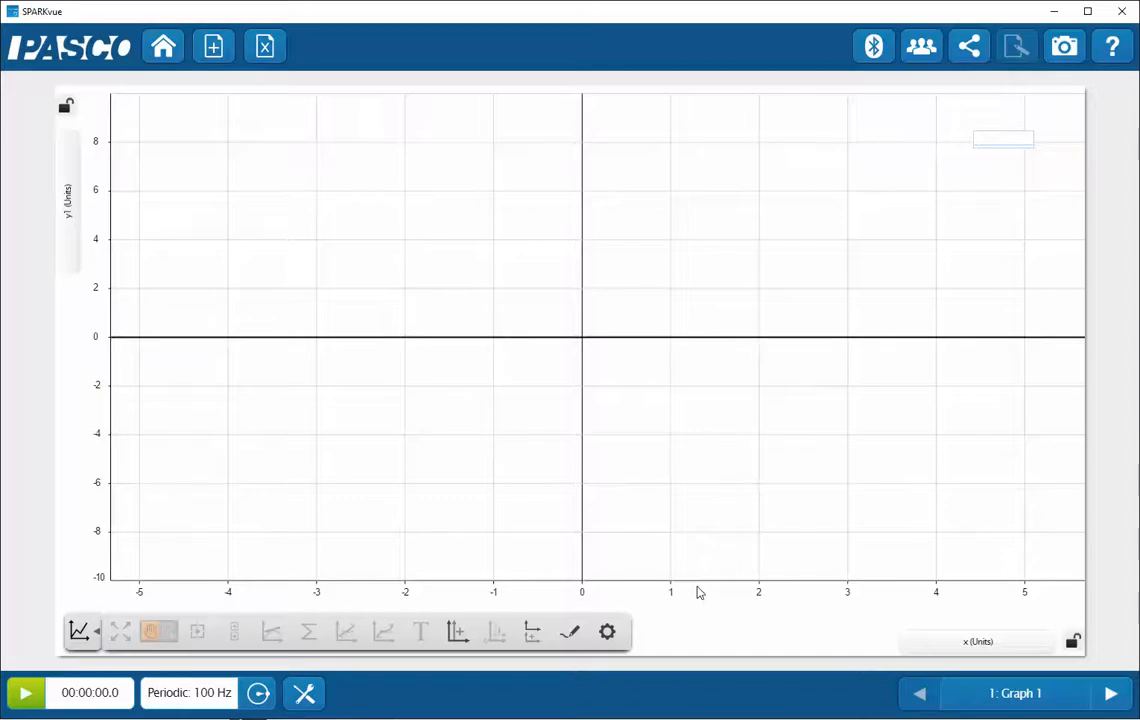
click(24, 700)
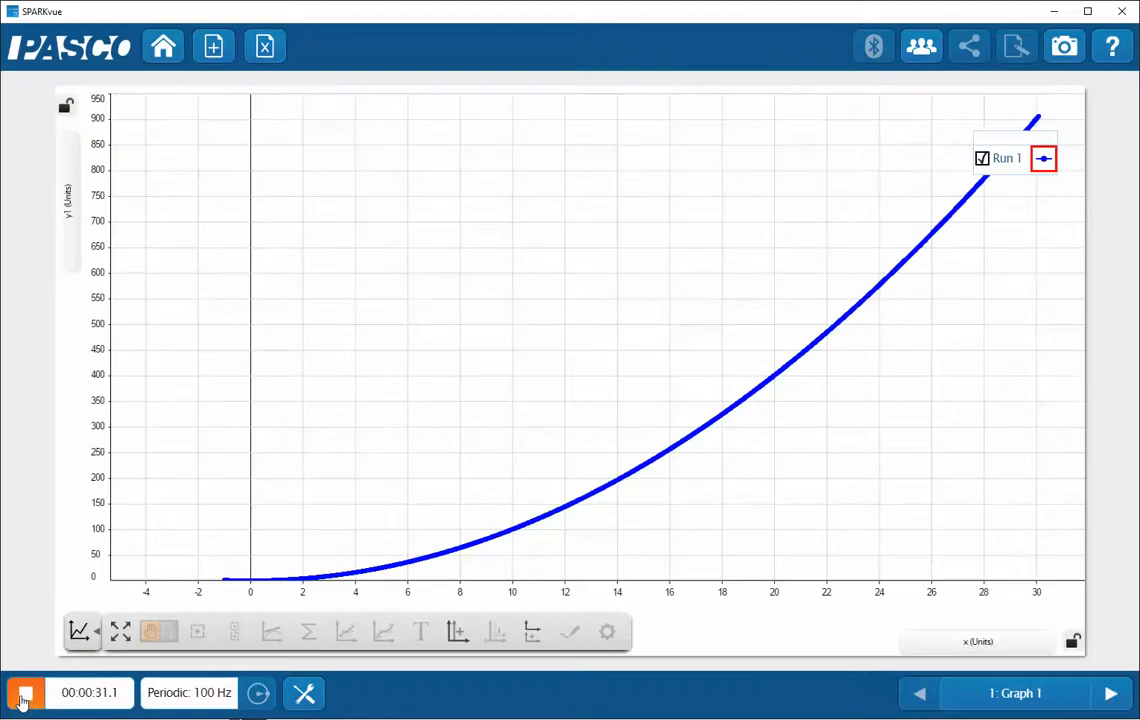
click(24, 700)
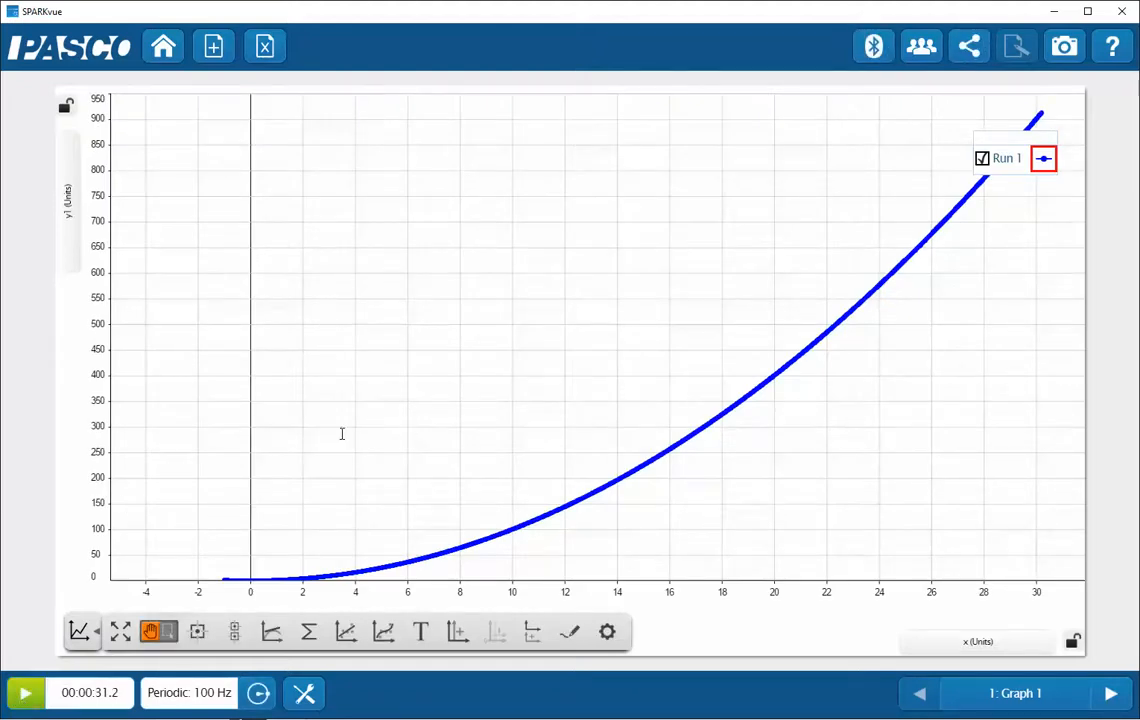
Step: Scale the graph to the data around the origin, x about -2.4 to 2.9, and stretch the y1 axis to about -1.5 to 3.5
drag(341, 433, 613, 247)
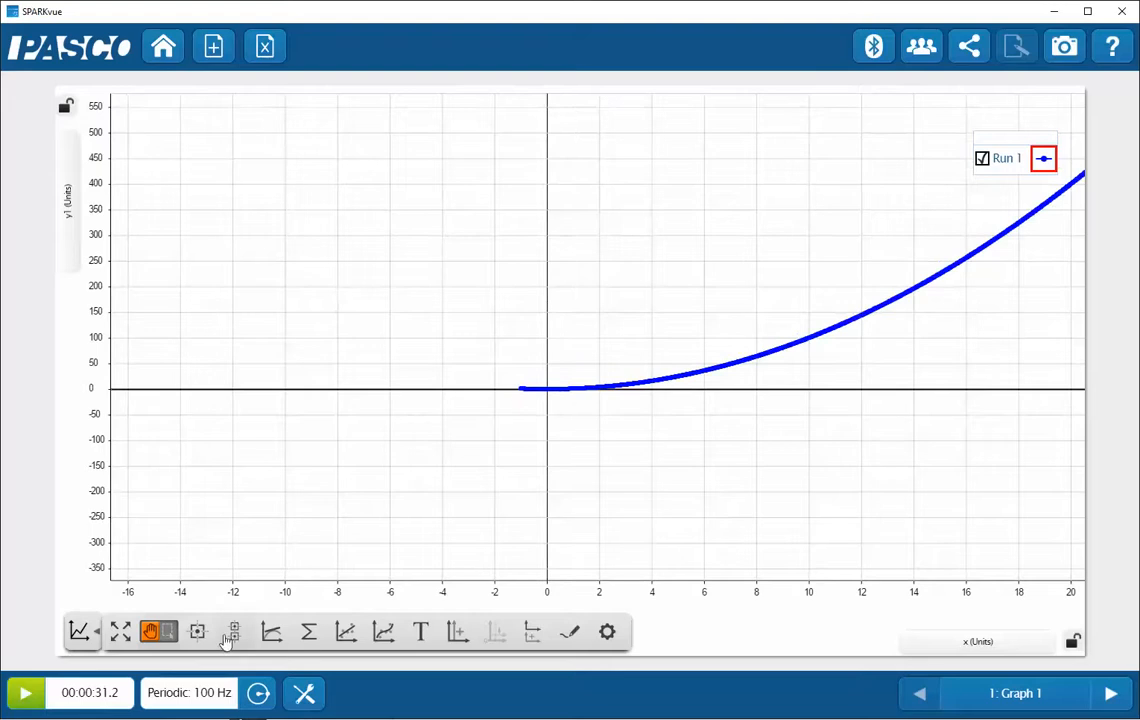
click(168, 631)
drag(484, 281, 625, 432)
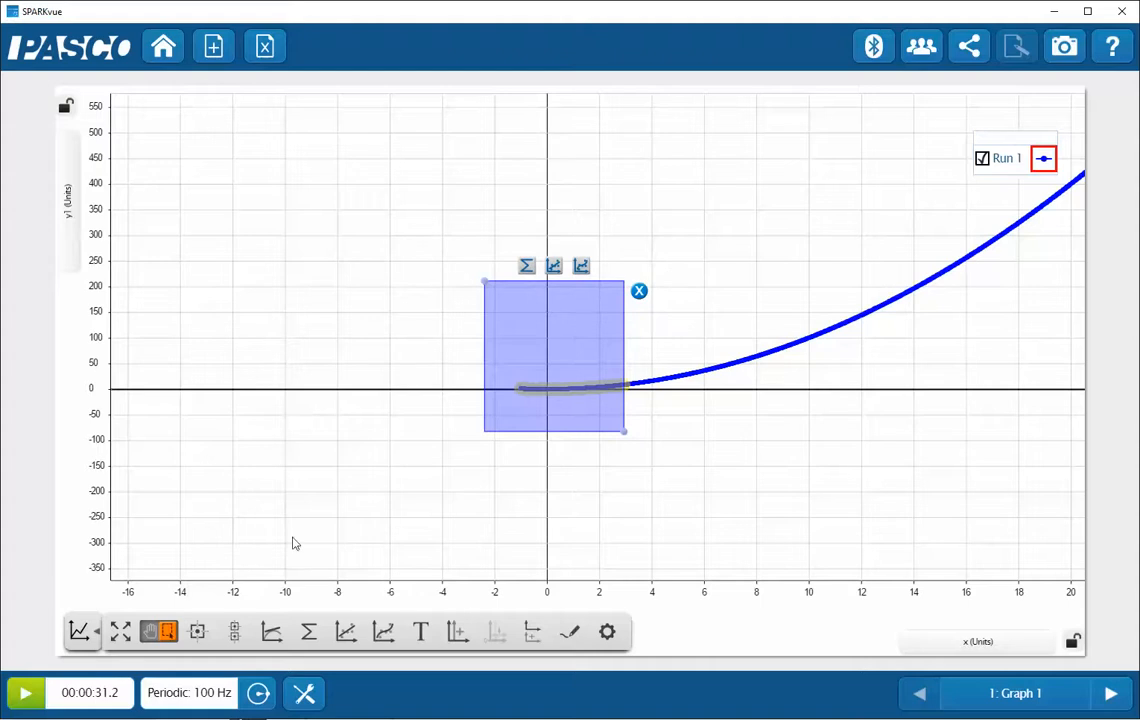
click(120, 633)
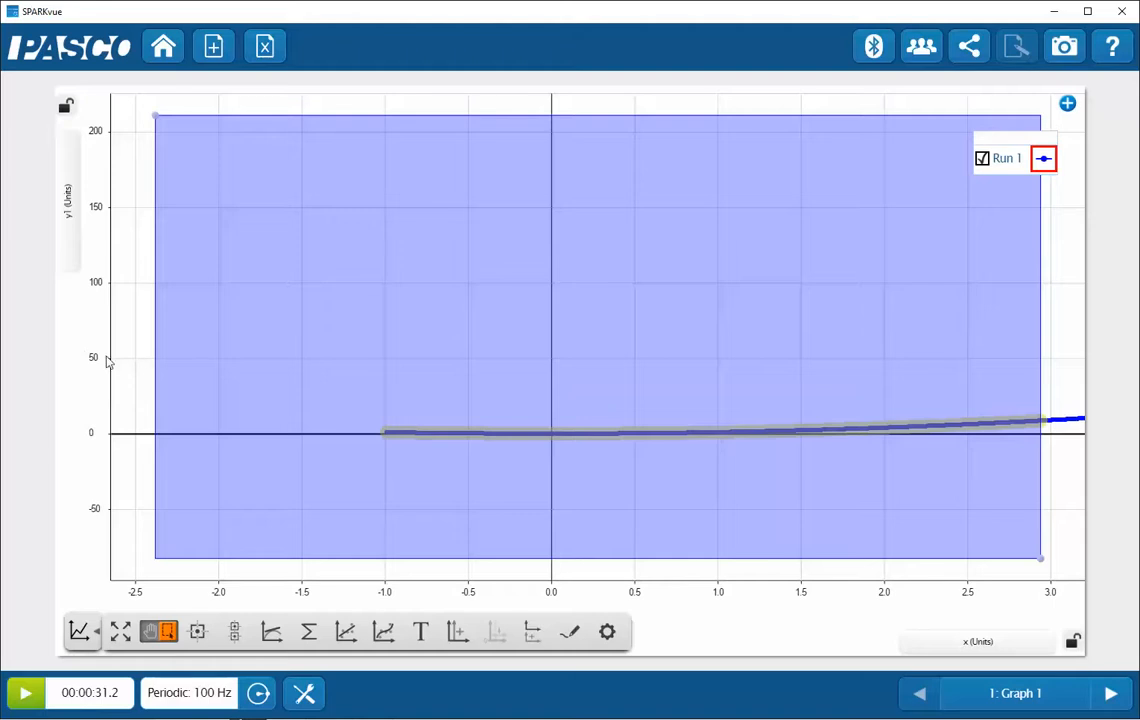
drag(85, 322, 88, 56)
drag(100, 387, 92, 272)
drag(91, 343, 114, 158)
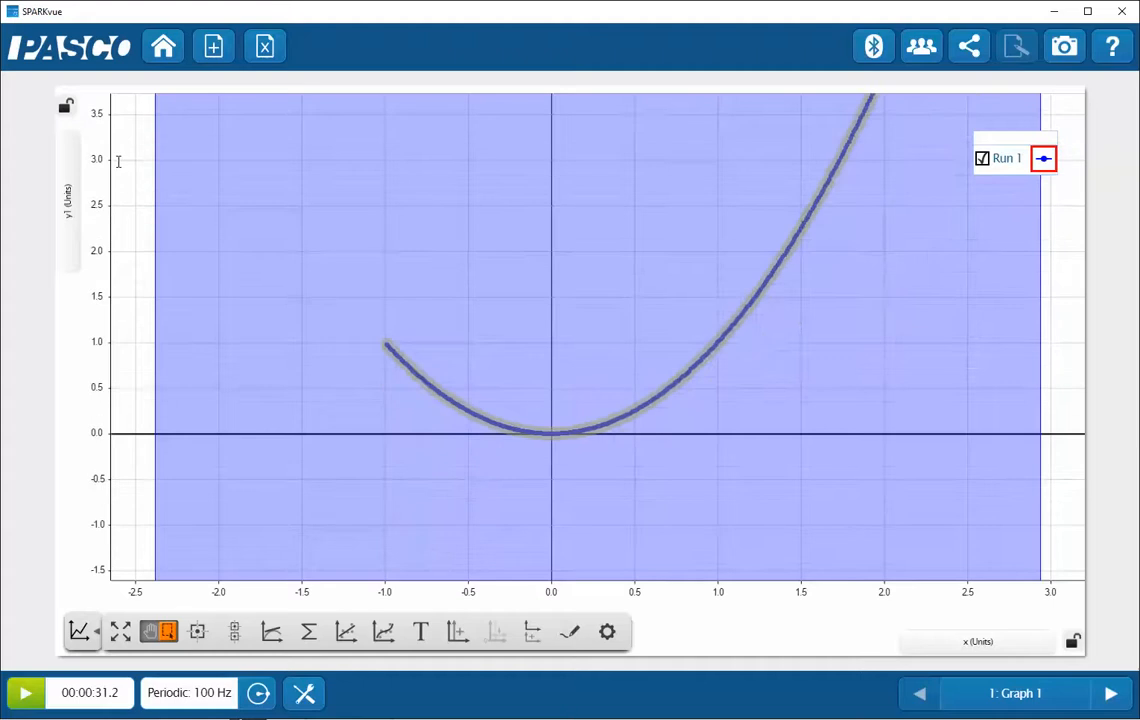